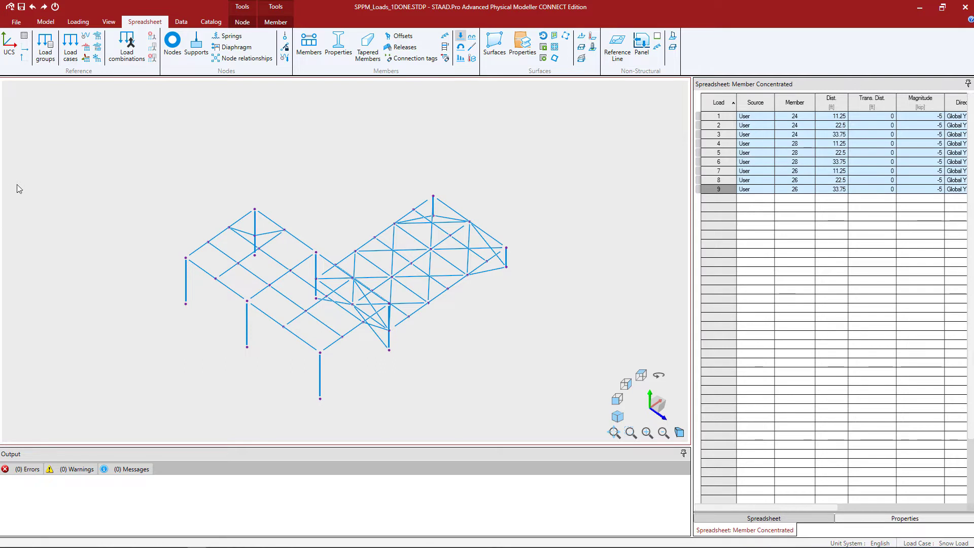
# Create a four-sided panel over the flat roof's corner bay, with opposite corners at (17; 17.75; 1) and (8.5; 17.75; 12.5).
pyautogui.click(46, 22)
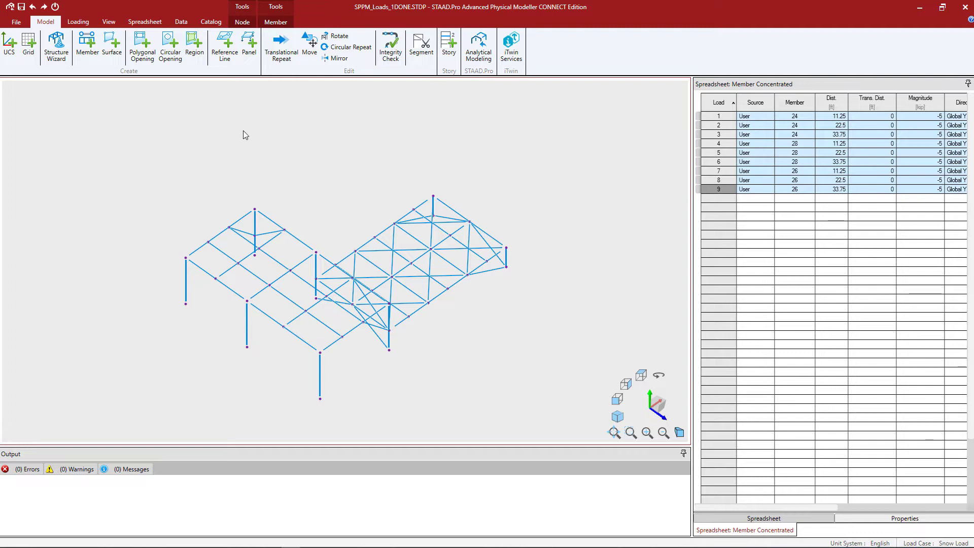
pyautogui.click(248, 49)
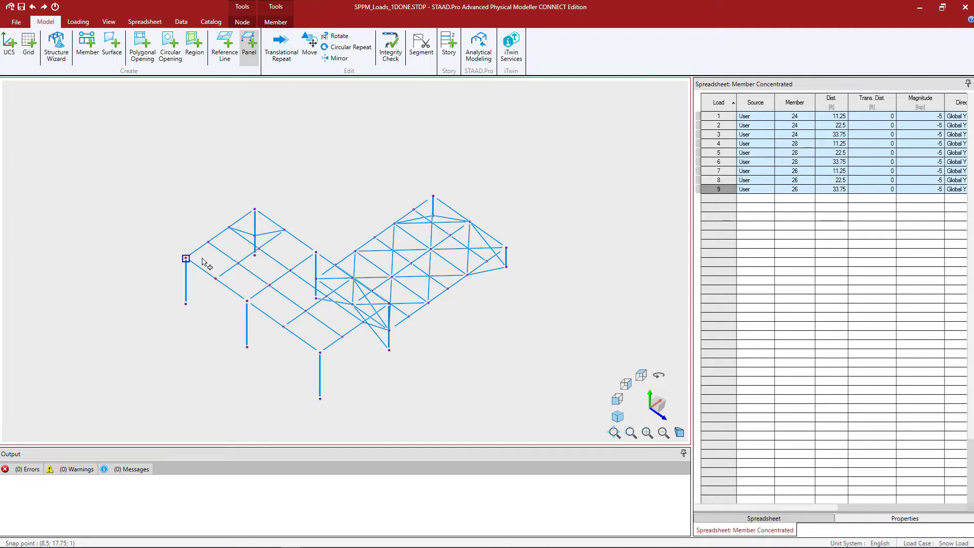
pyautogui.click(187, 258)
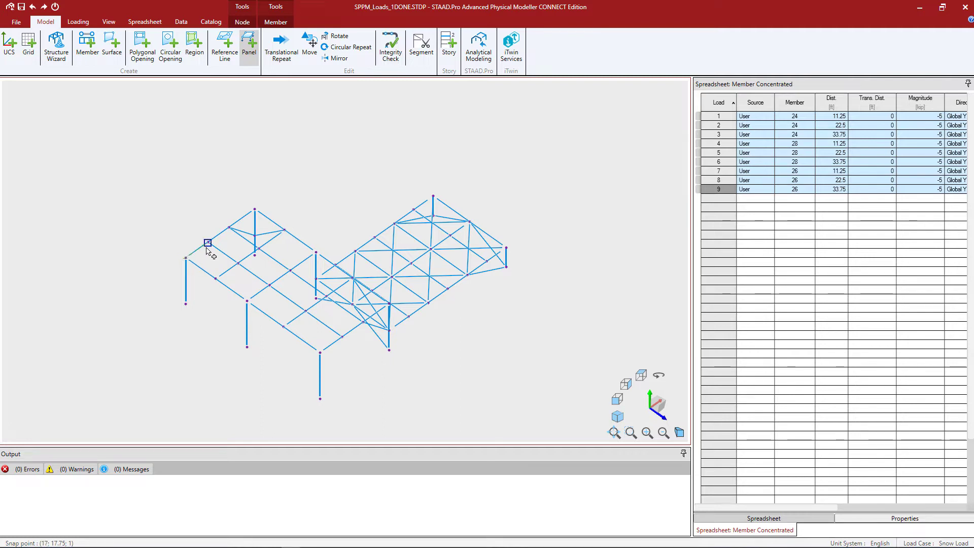
pyautogui.click(208, 242)
pyautogui.click(238, 263)
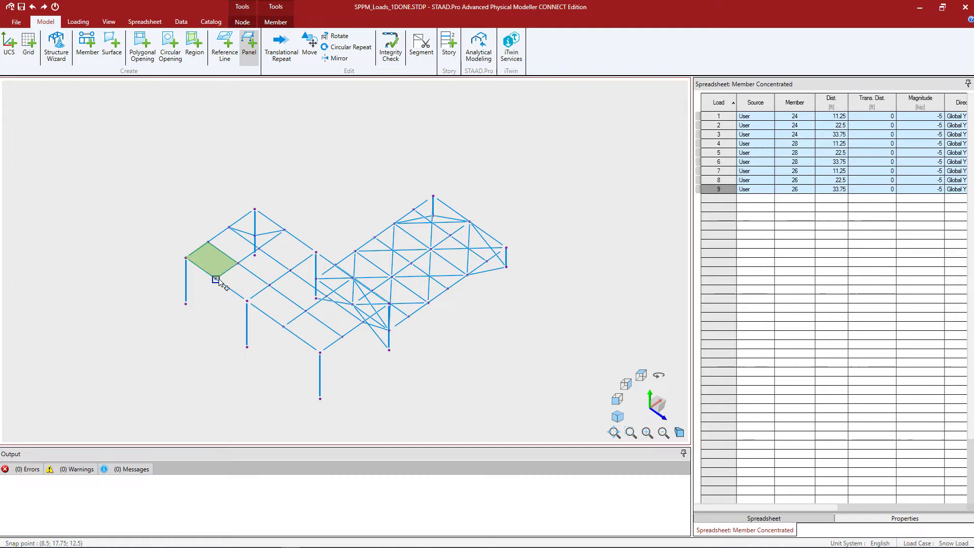
pyautogui.click(215, 279)
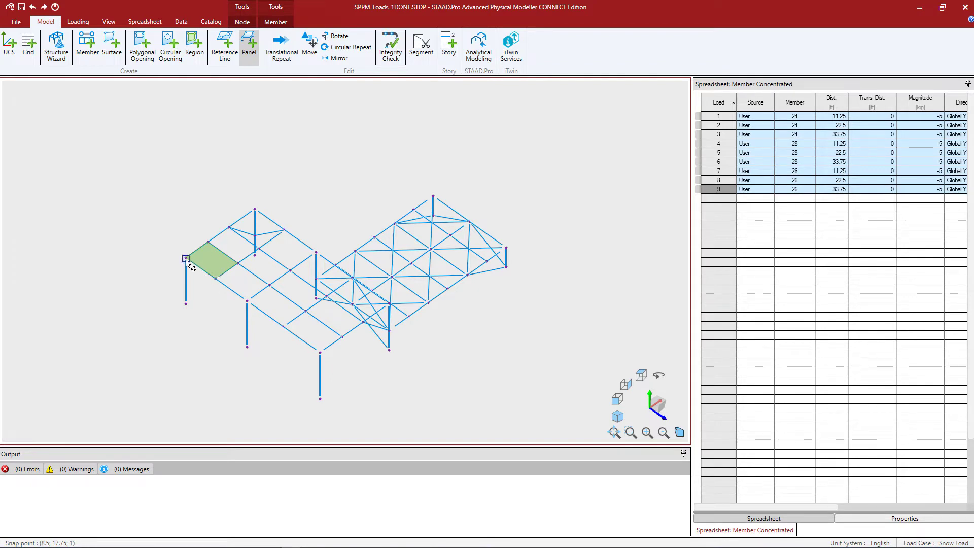
pyautogui.click(186, 258)
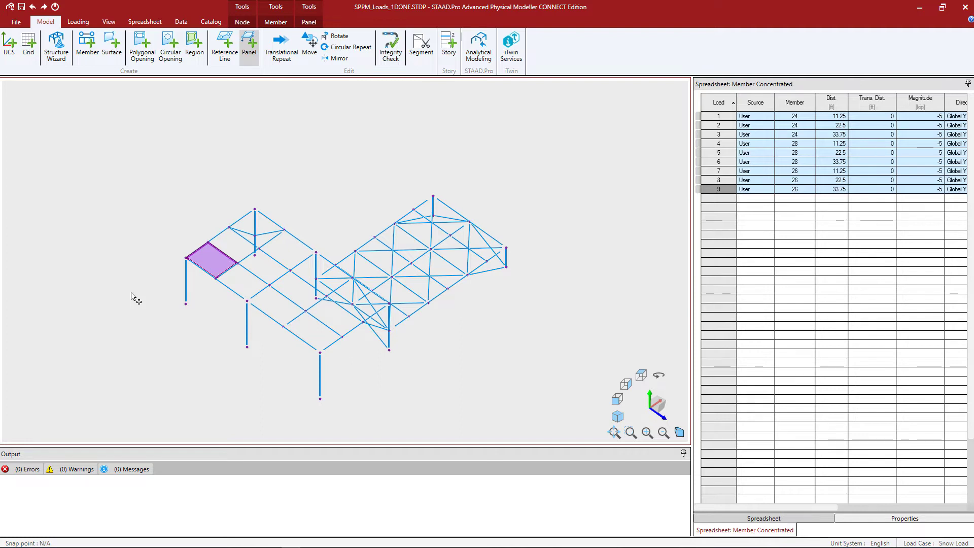
# Add a panel in each of the remaining eleven bays of the flat roof.
pyautogui.click(224, 238)
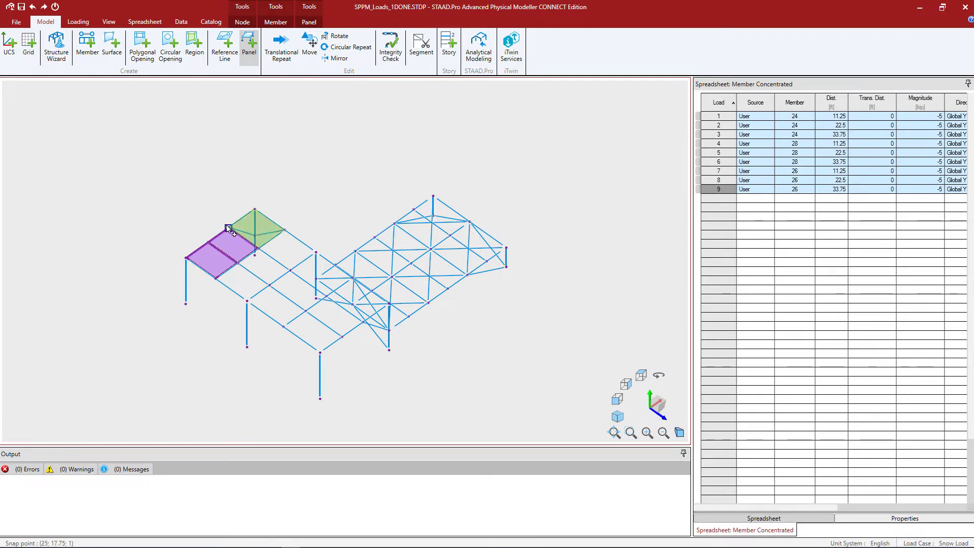
pyautogui.click(232, 229)
pyautogui.click(219, 282)
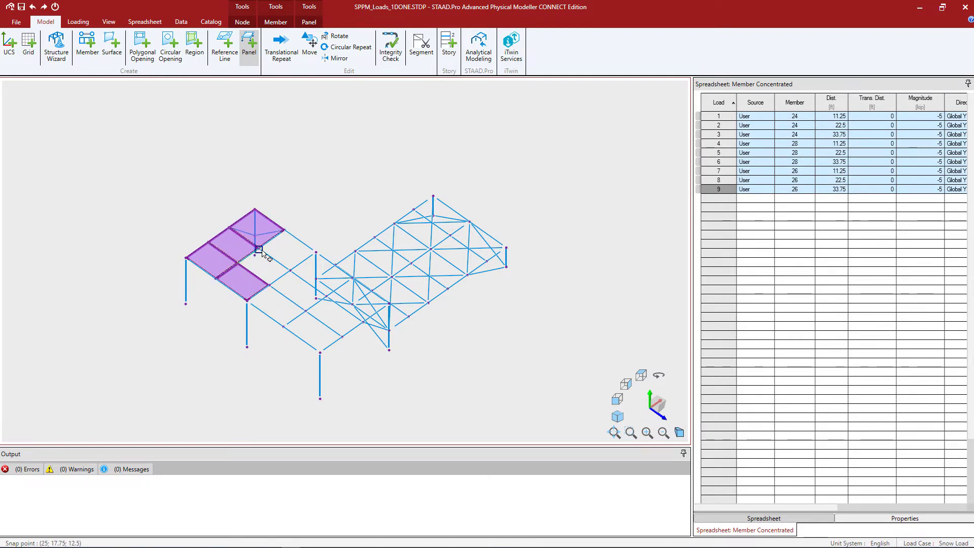
pyautogui.click(237, 264)
pyautogui.click(296, 272)
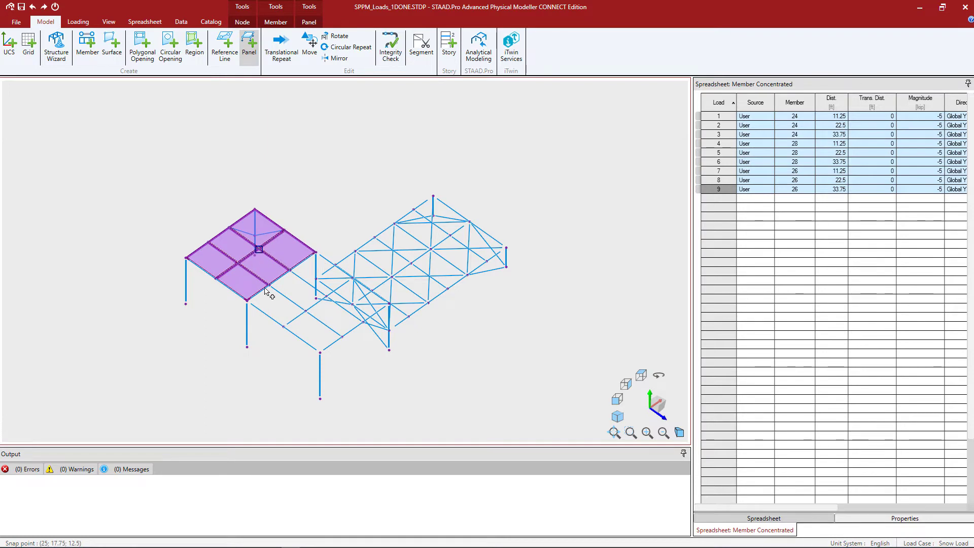
pyautogui.click(298, 310)
pyautogui.click(326, 296)
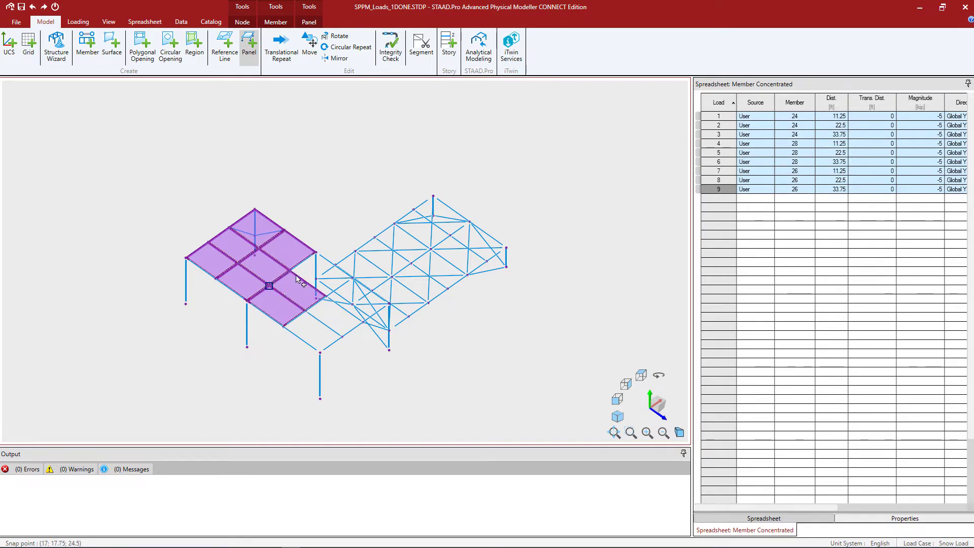
pyautogui.click(347, 279)
pyautogui.click(306, 330)
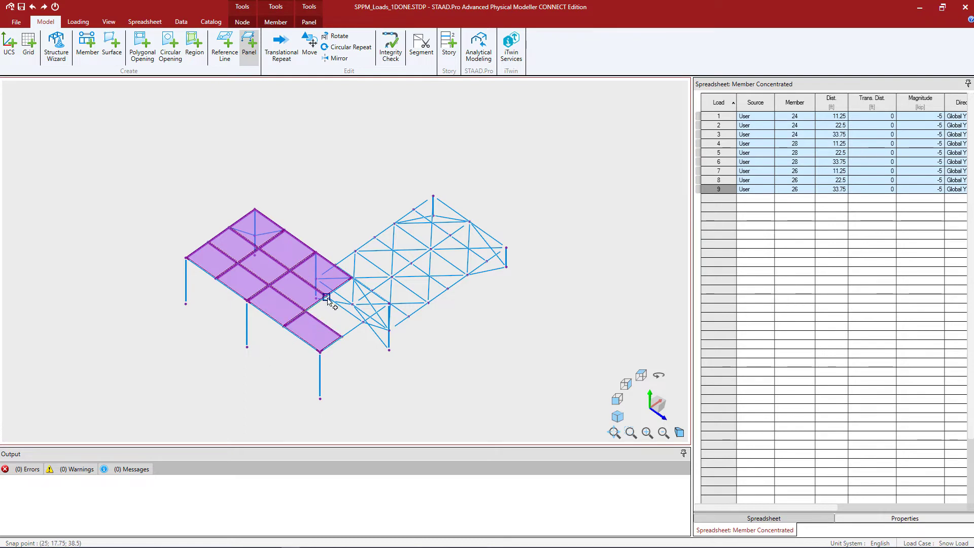
pyautogui.click(337, 312)
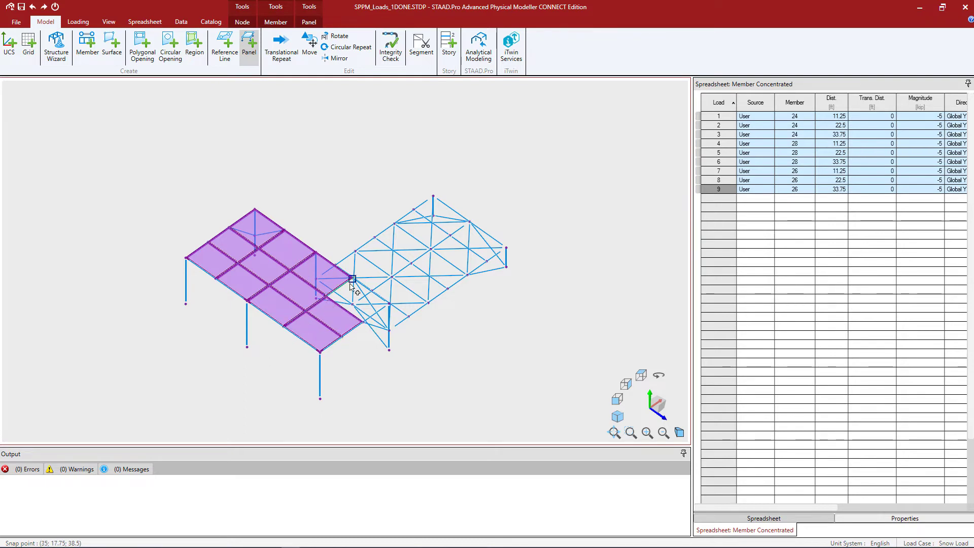
pyautogui.click(325, 303)
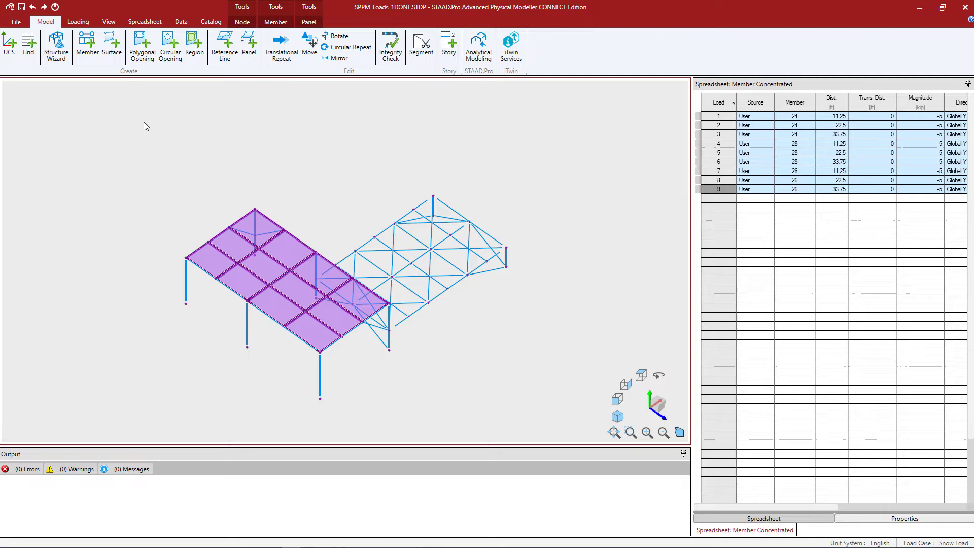
# Assign a uniform -0.02 kip/ft2 Snow Load pressure in Global Y to all roof panels and distribute it to the tributary members.
pyautogui.moveTo(137, 115); pyautogui.dragTo(561, 433)
pyautogui.click(306, 22)
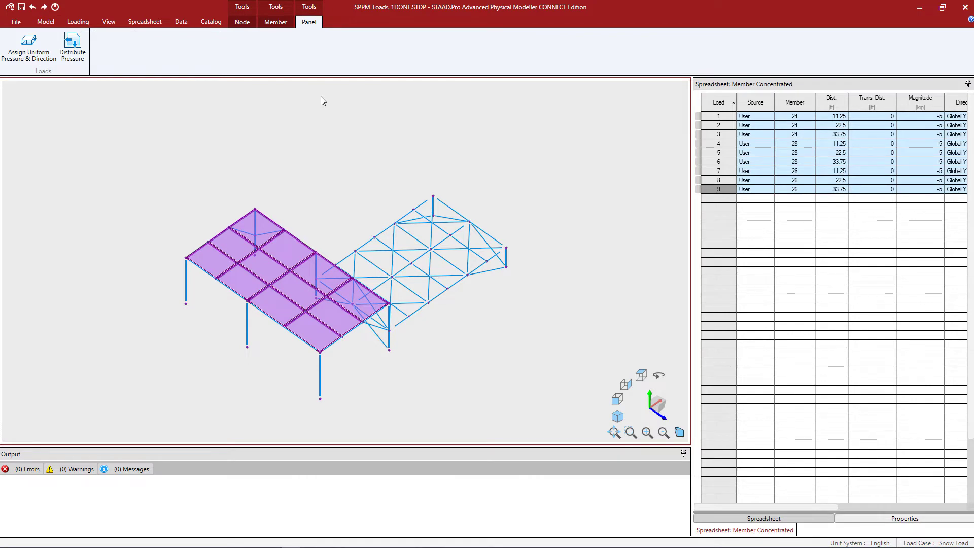
pyautogui.click(27, 43)
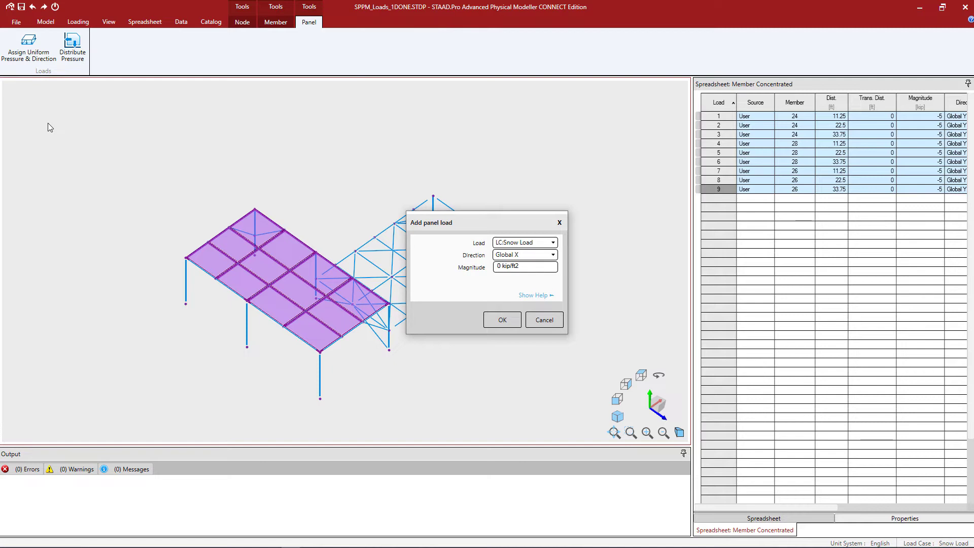
pyautogui.click(537, 244)
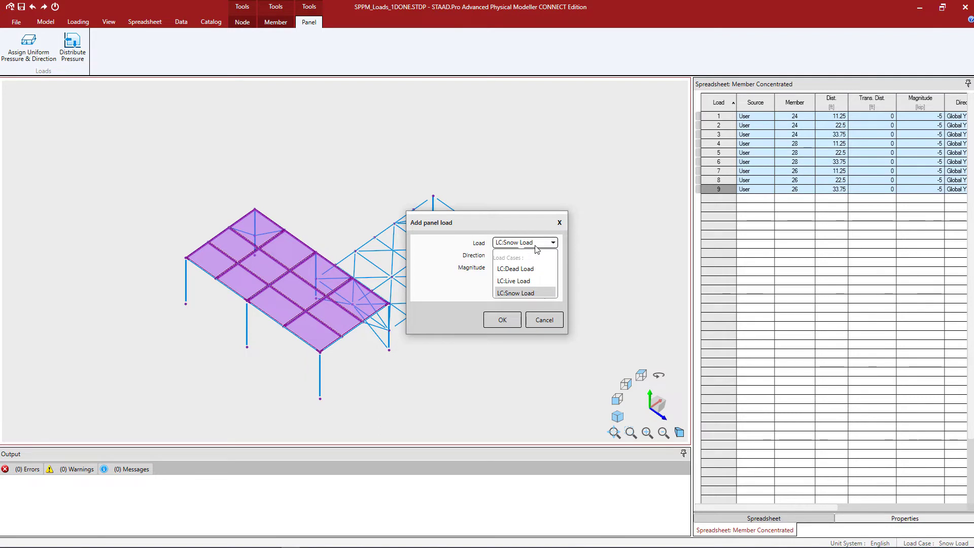
pyautogui.click(535, 243)
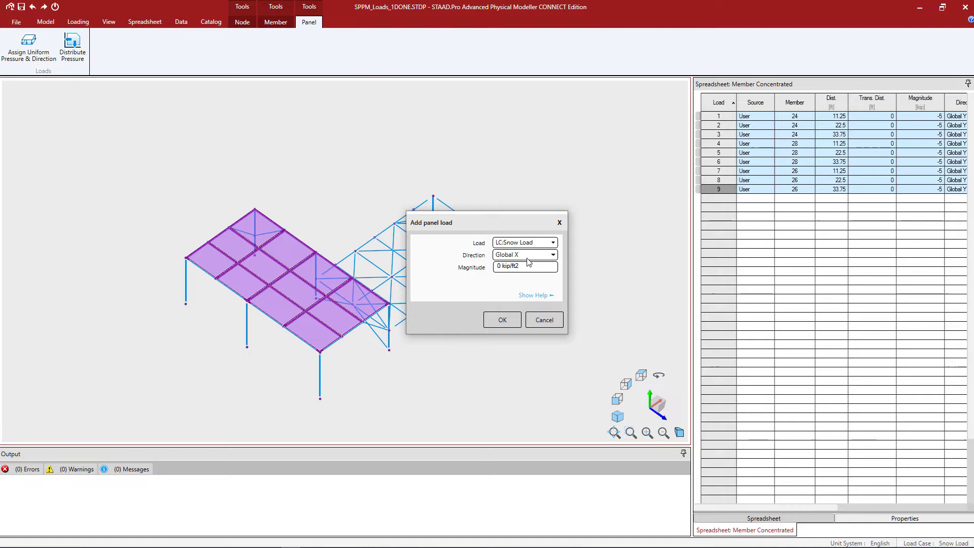
pyautogui.click(529, 255)
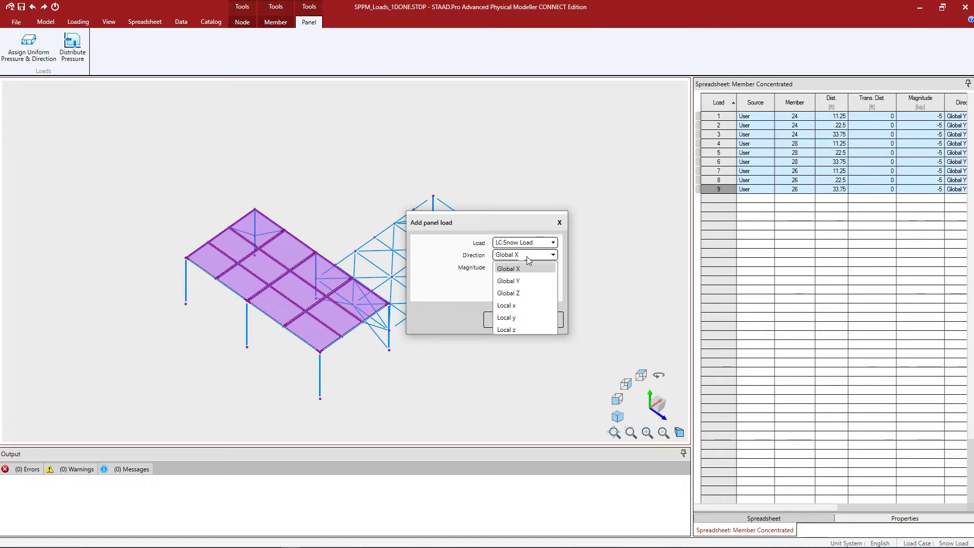
pyautogui.click(519, 282)
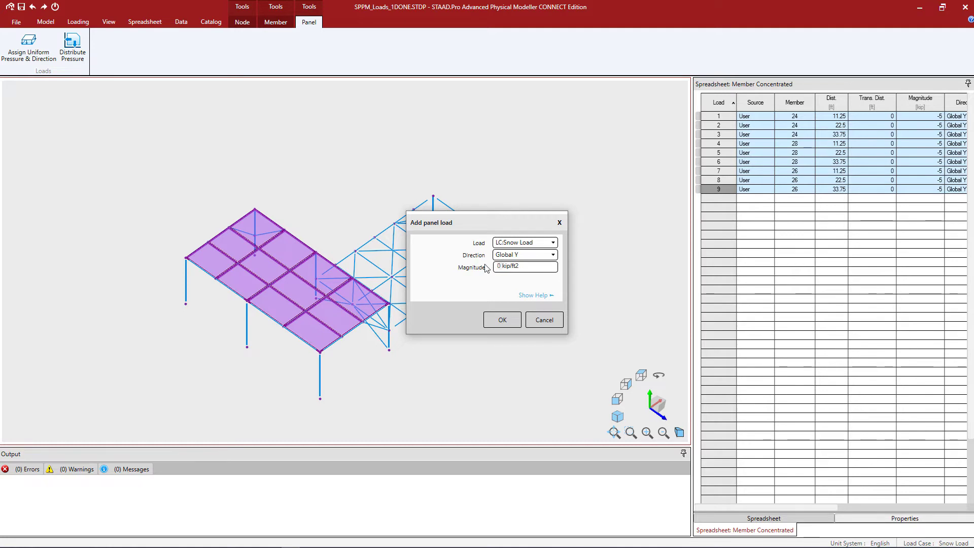
pyautogui.write('-0.02')
pyautogui.click(503, 320)
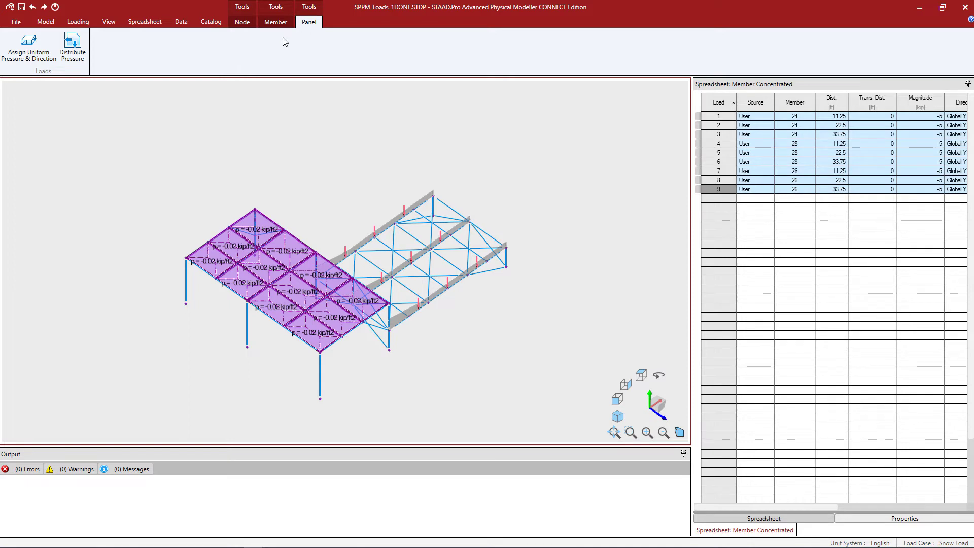
pyautogui.click(72, 50)
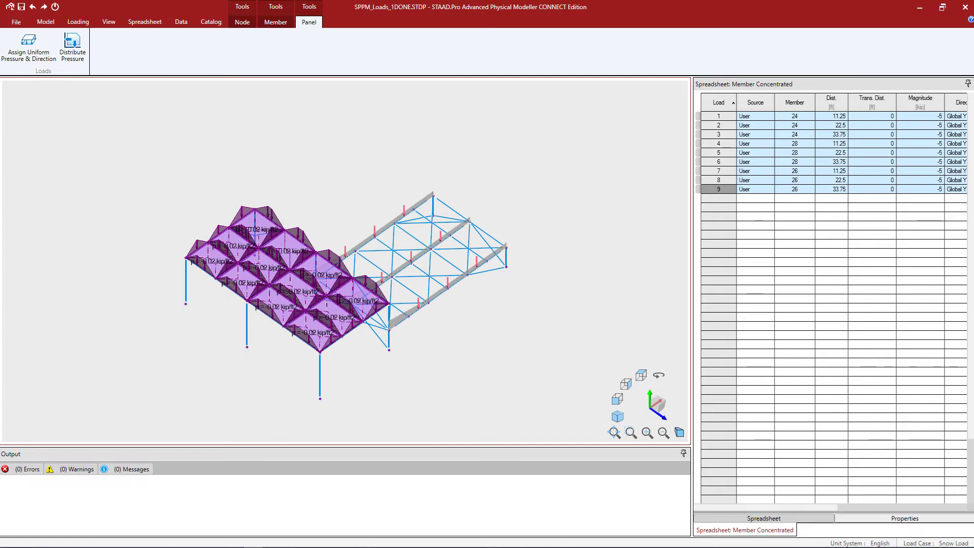
# Disable Edge1 and Edge3 of panel 1 in the panel edges table and redistribute the panel pressure.
pyautogui.click(136, 22)
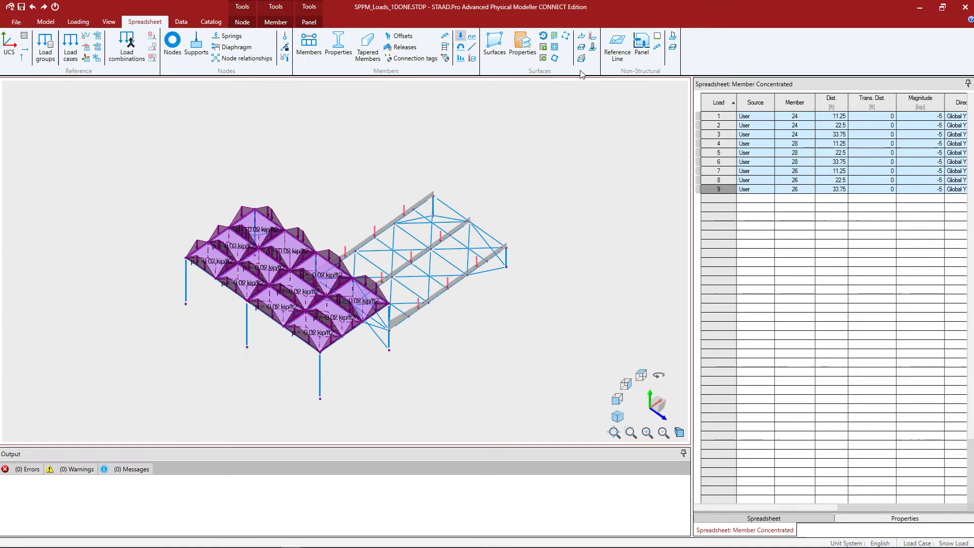
pyautogui.click(659, 37)
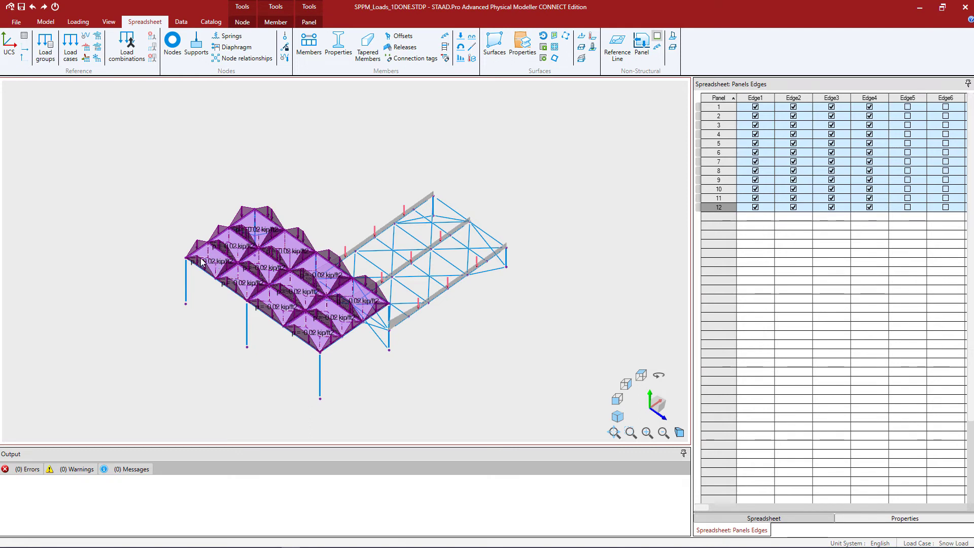
pyautogui.click(755, 107)
pyautogui.click(755, 107)
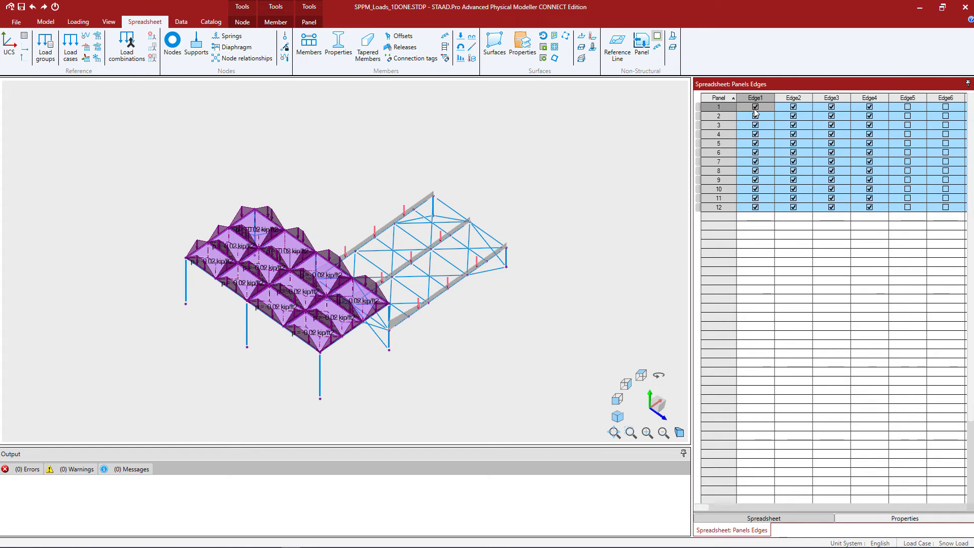
pyautogui.click(756, 107)
pyautogui.click(832, 107)
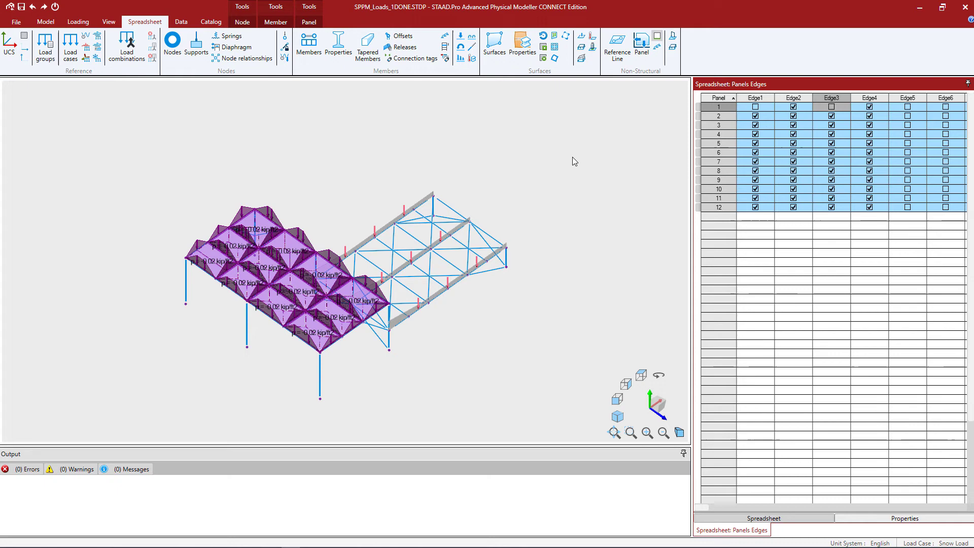
pyautogui.click(302, 25)
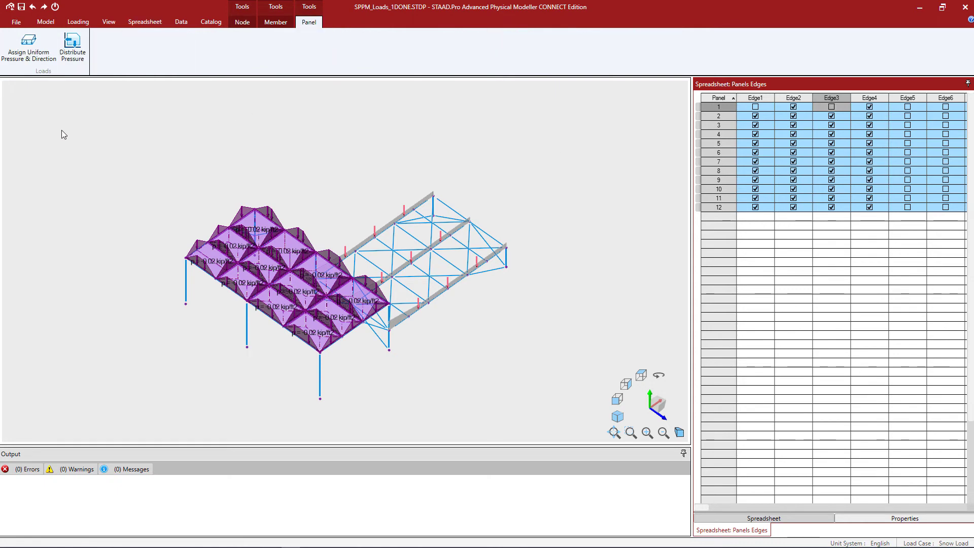
pyautogui.click(74, 60)
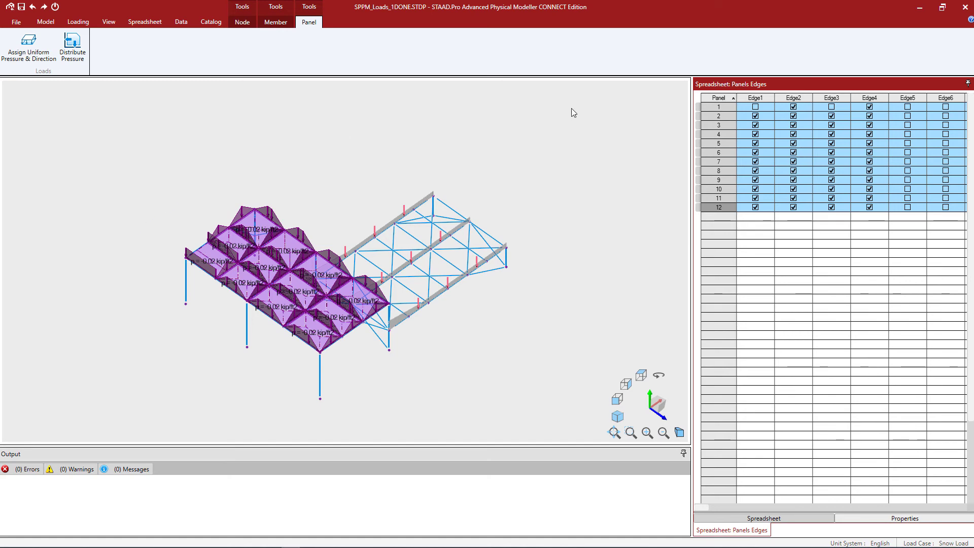
# Keep Edge1 of panel 1 unchecked and fill that setting down the Edge1 column for all panels.
pyautogui.click(757, 107)
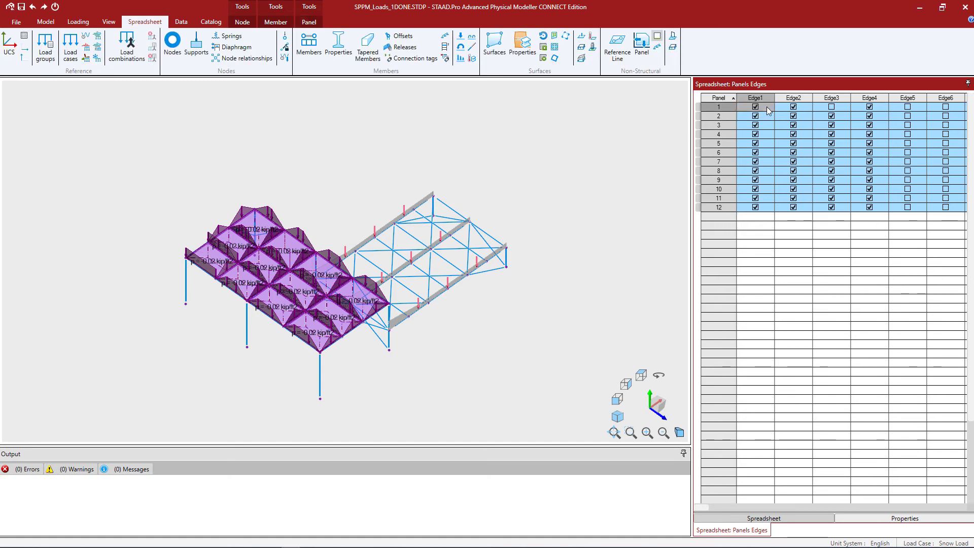
pyautogui.click(756, 107)
pyautogui.click(756, 107)
pyautogui.click(180, 23)
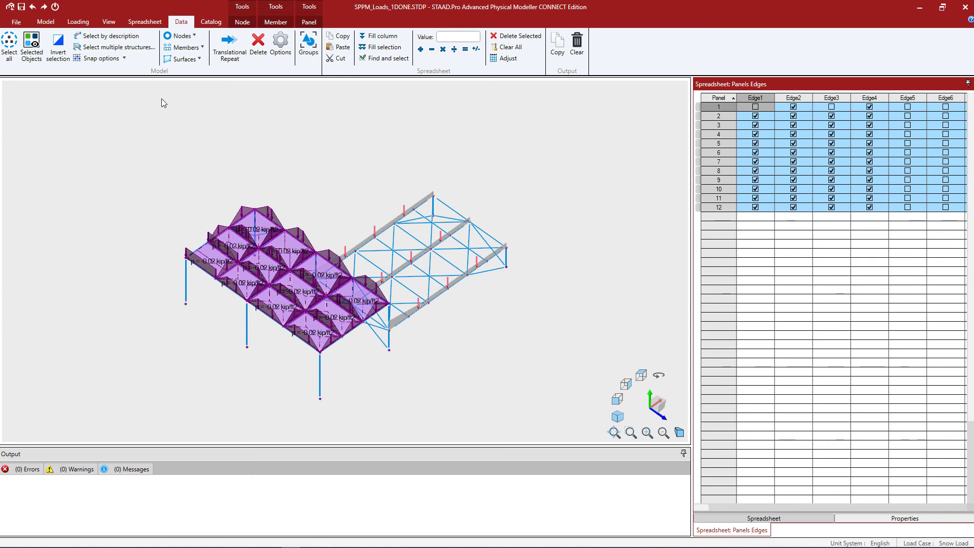
pyautogui.click(395, 40)
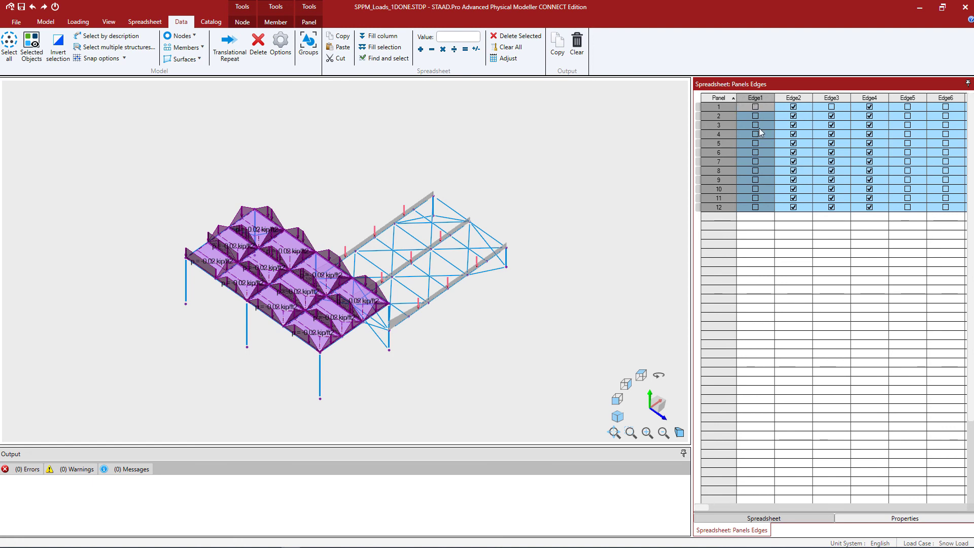
# Uncheck Edge3 for panel 1, fill it down the column to all panels, and redistribute the pressure to the tributary members.
pyautogui.click(844, 108)
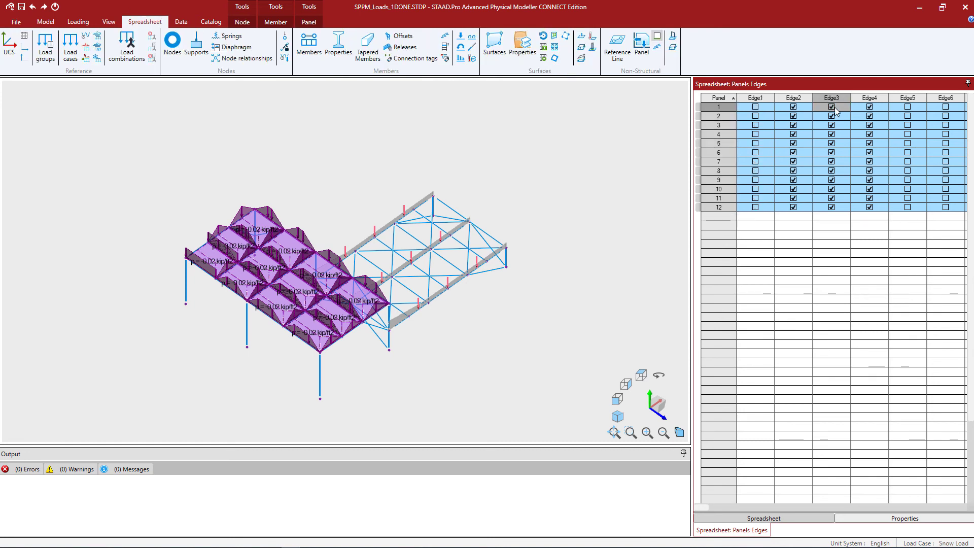
pyautogui.click(832, 107)
pyautogui.click(181, 21)
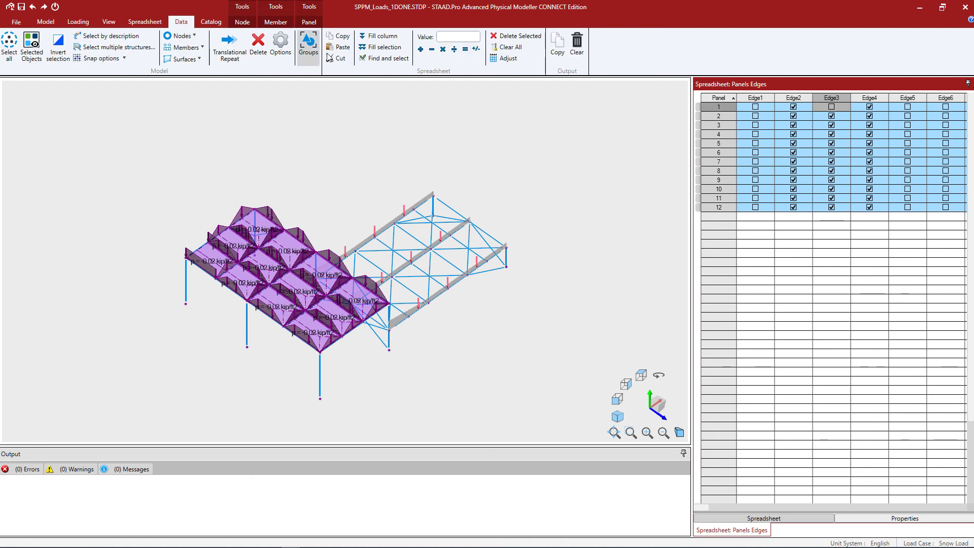
pyautogui.click(379, 36)
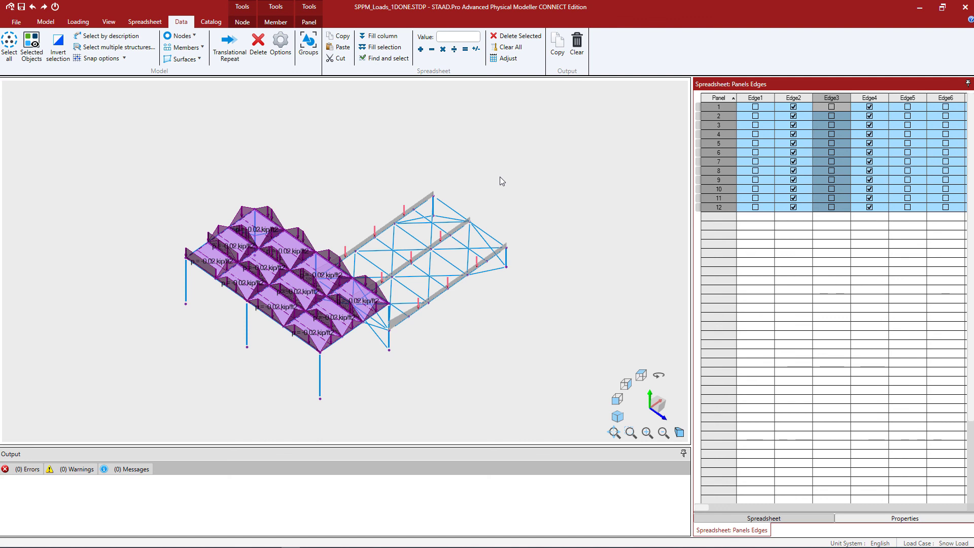
pyautogui.click(309, 22)
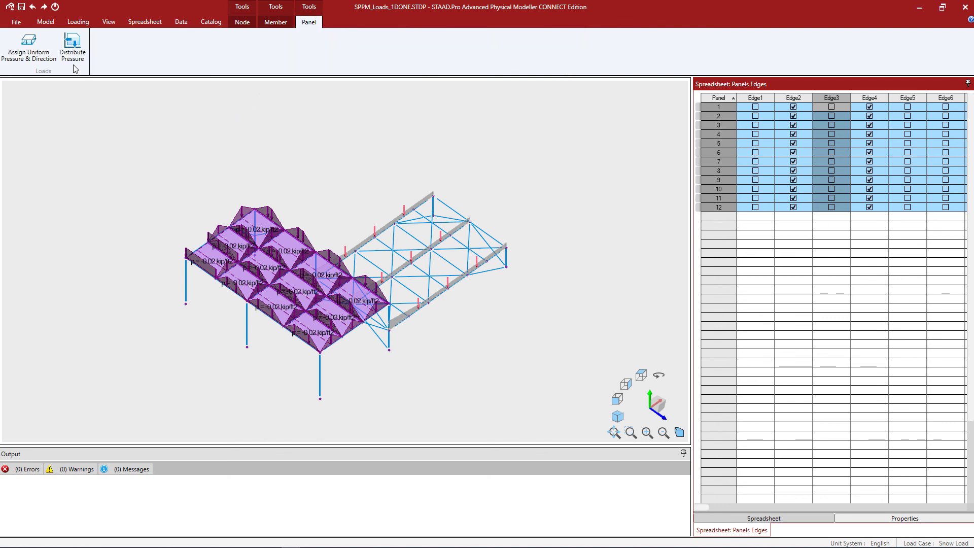
pyautogui.click(73, 46)
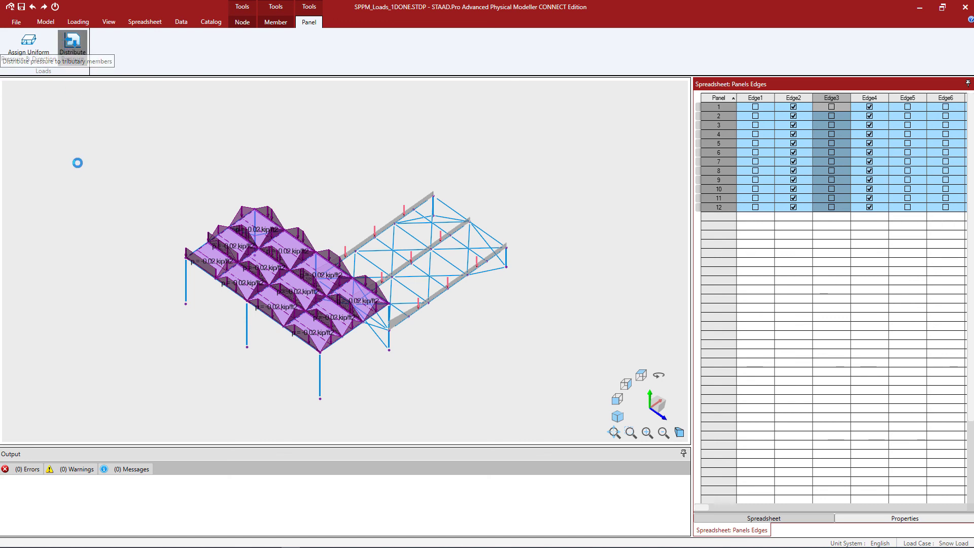